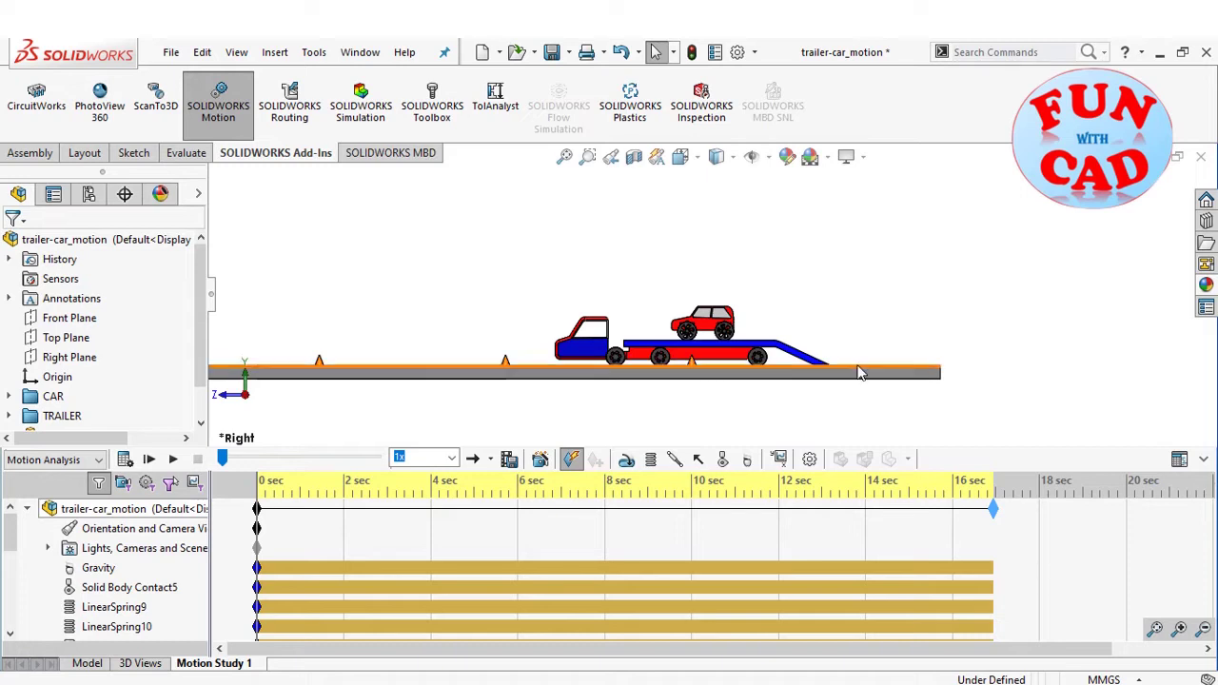
Zoom and orbit around the truck, trailer and car suspension to view them in 3D
scroll(720, 393, down, 4)
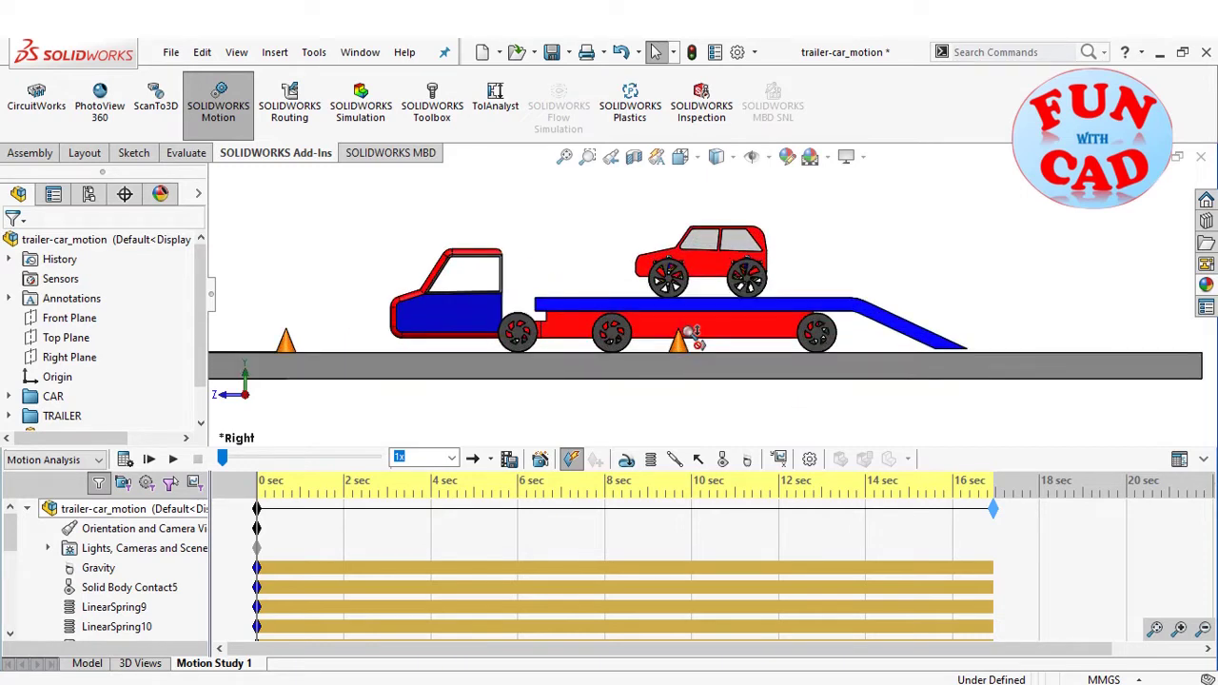
middle_drag(603, 286, 614, 324)
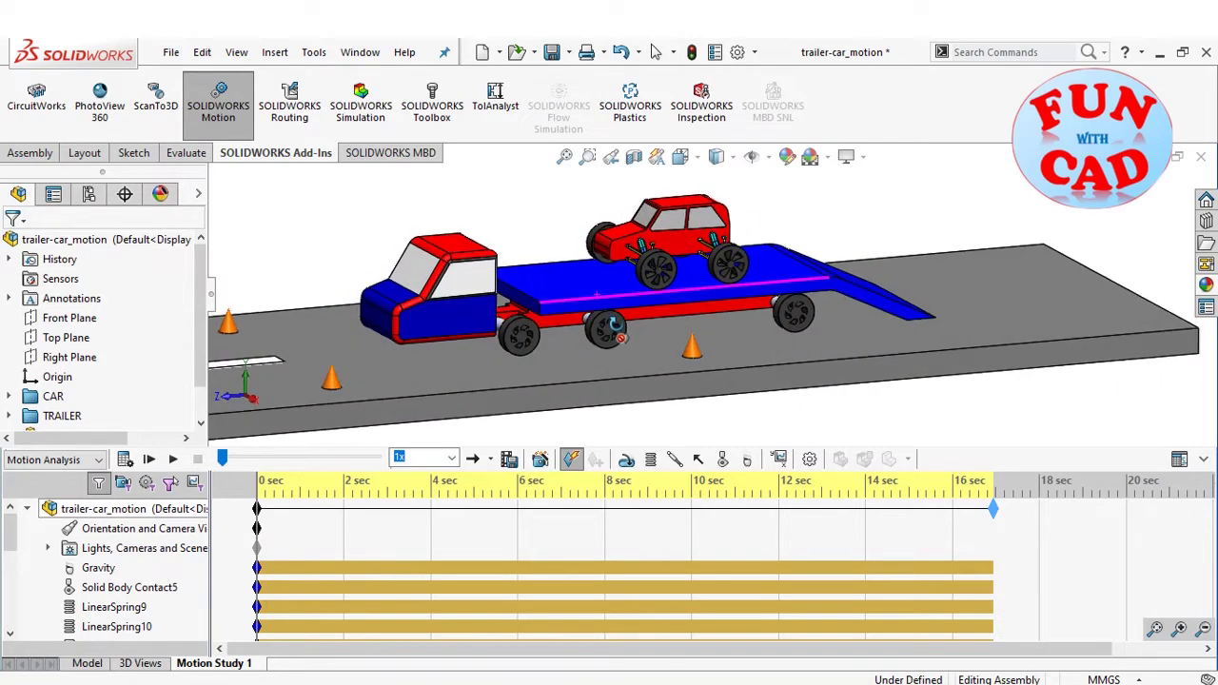
scroll(616, 326, up, 2)
scroll(605, 231, down, 1)
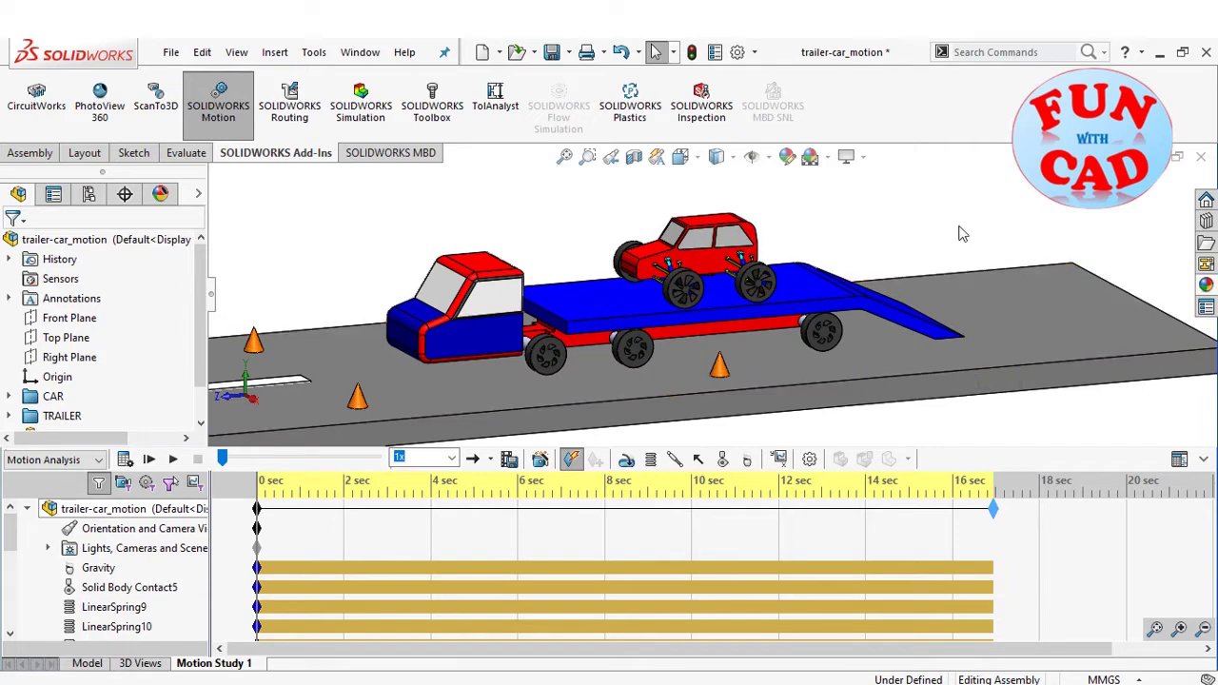
scroll(742, 276, down, 3)
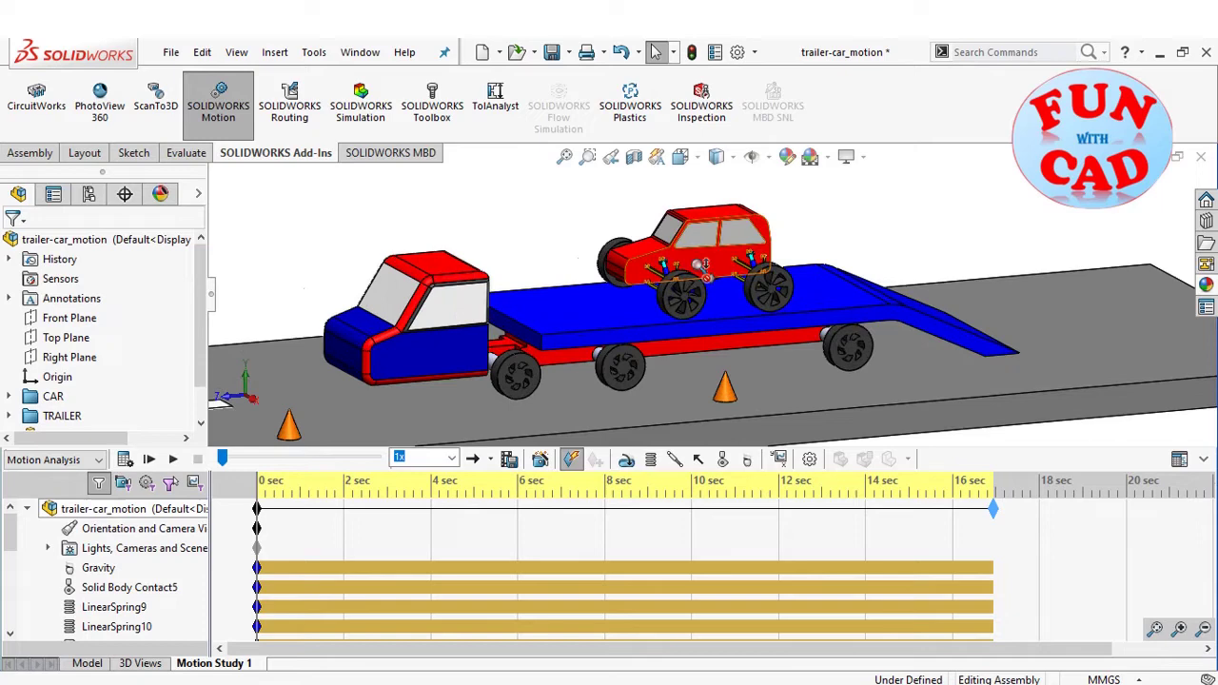
scroll(642, 303, down, 2)
scroll(642, 303, up, 2)
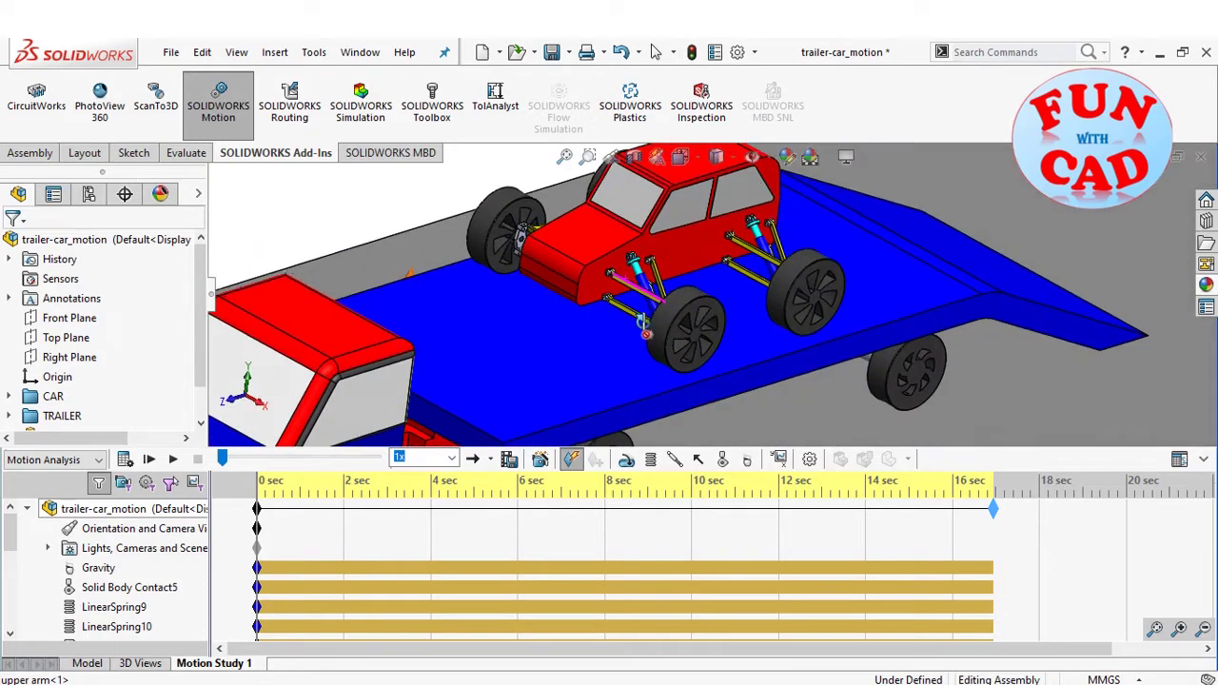
Orbit to a lower side view of the road and enlarge the motion study timeline
scroll(663, 306, up, 4)
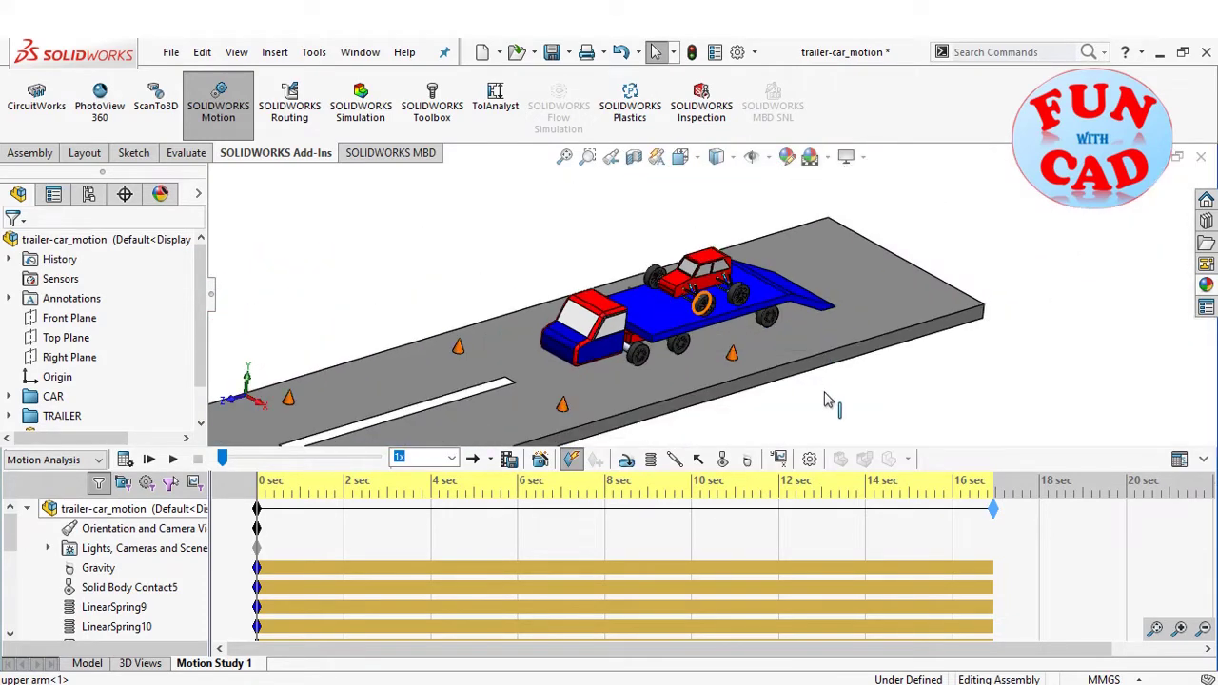
middle_drag(770, 400, 685, 428)
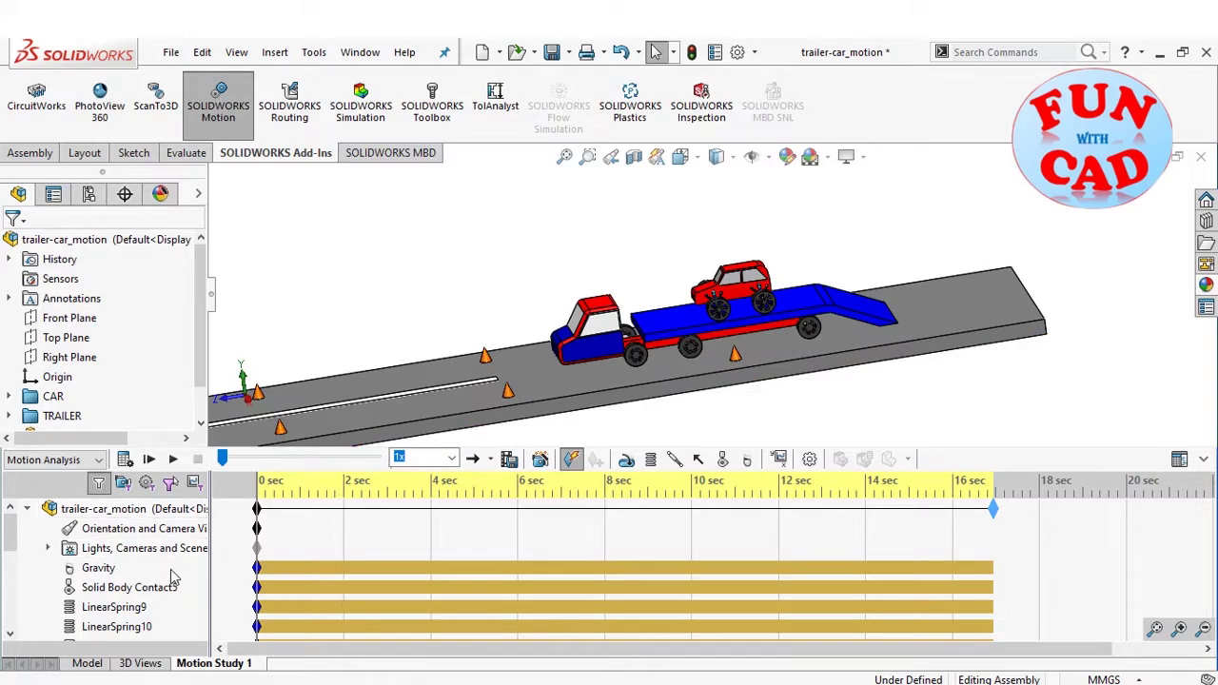
drag(331, 446, 335, 370)
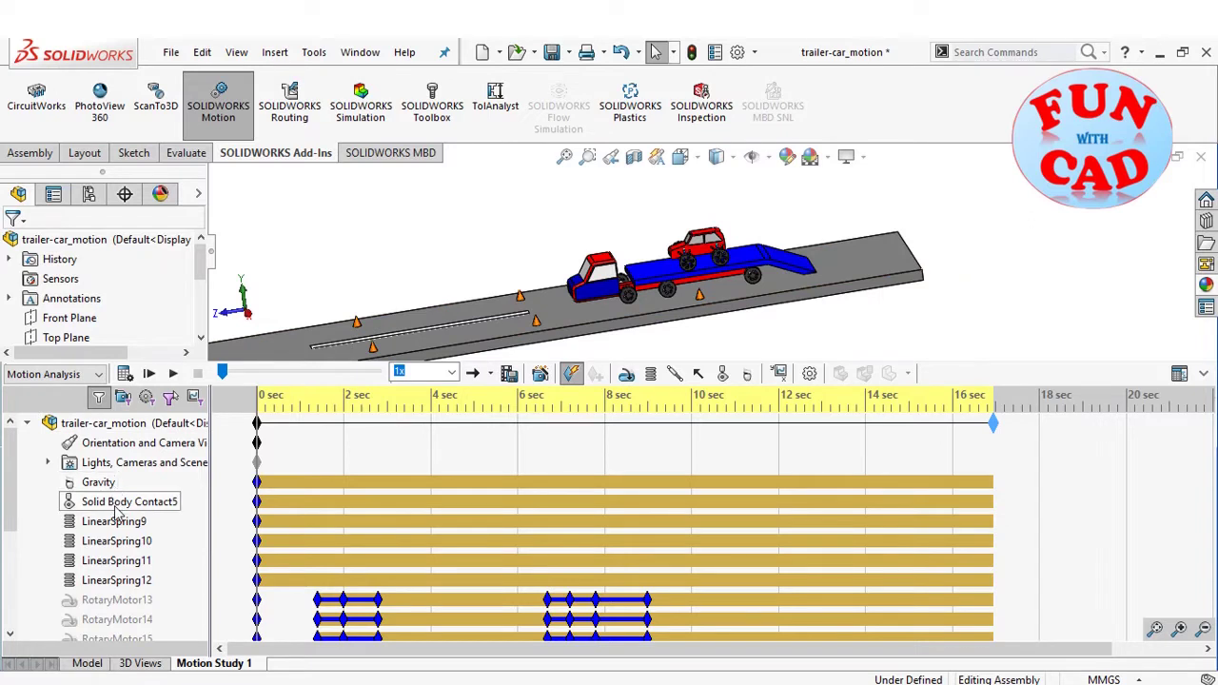
Switch to the Right view and inspect Solid Body Contact5 and LinearSpring9
key(ctrl+4)
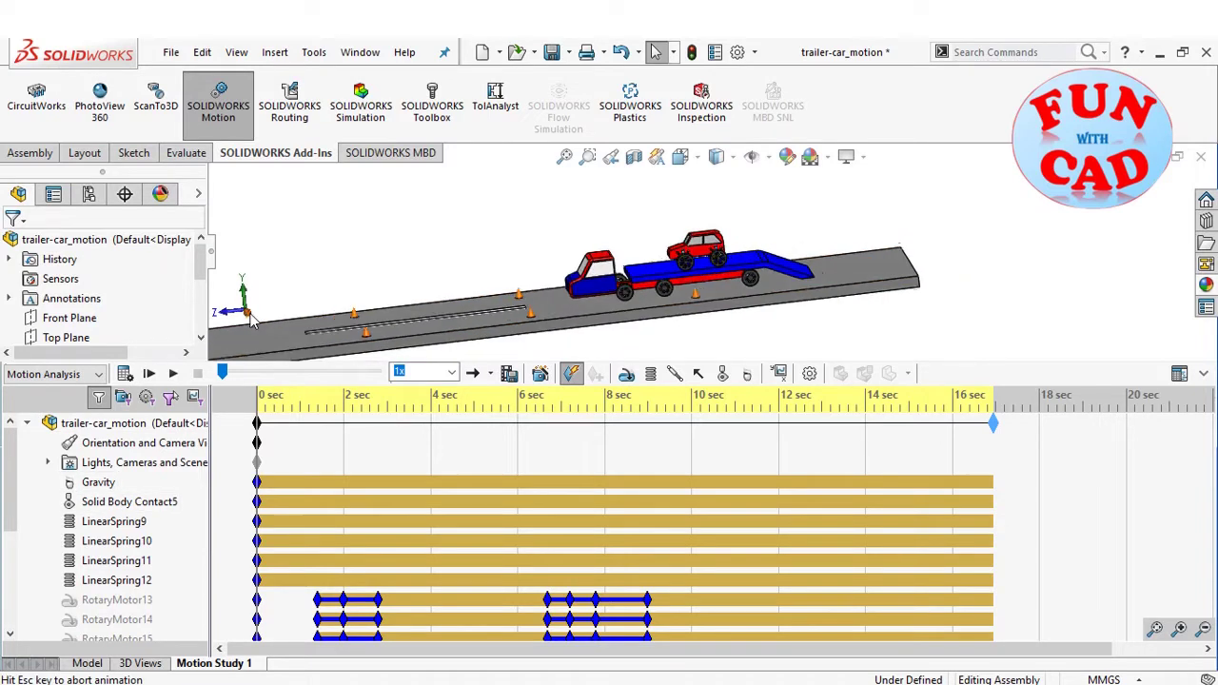
scroll(728, 257, down, 2)
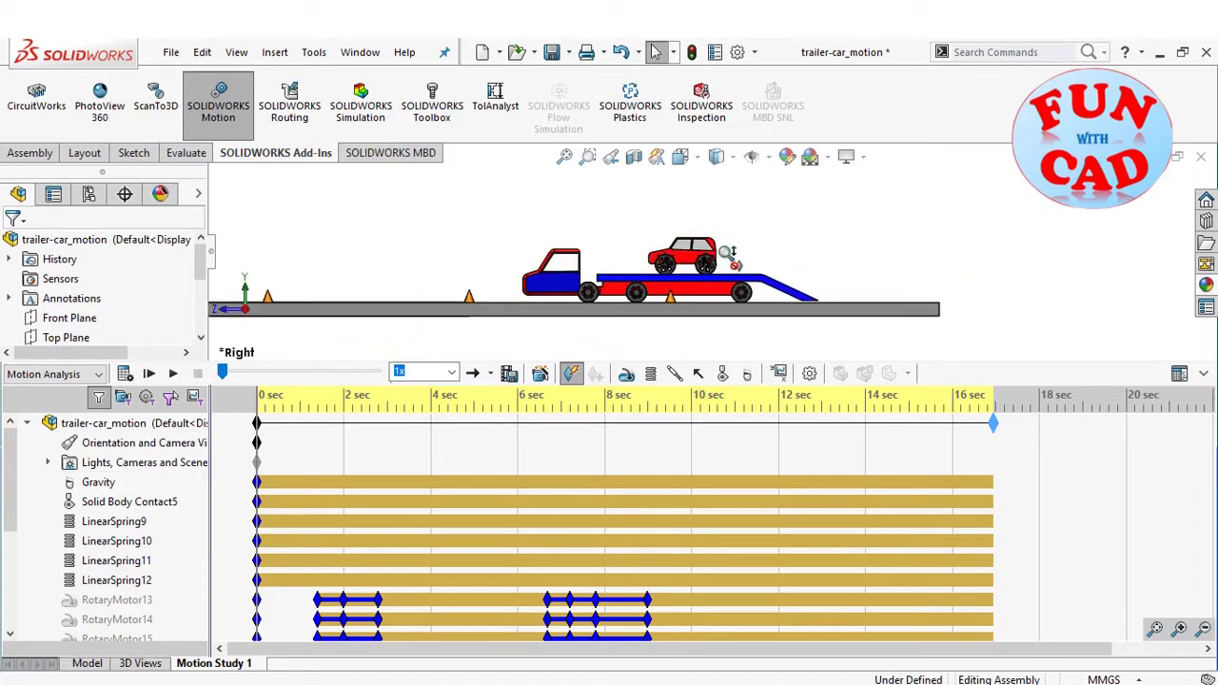
click(143, 501)
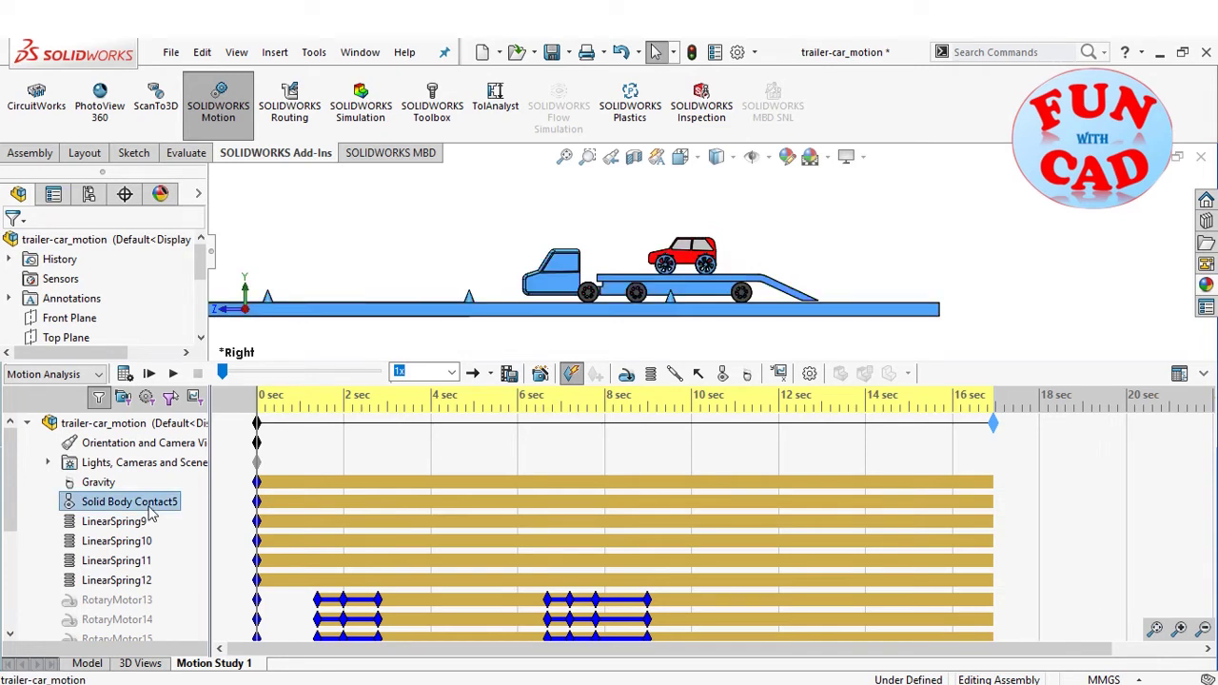
click(141, 523)
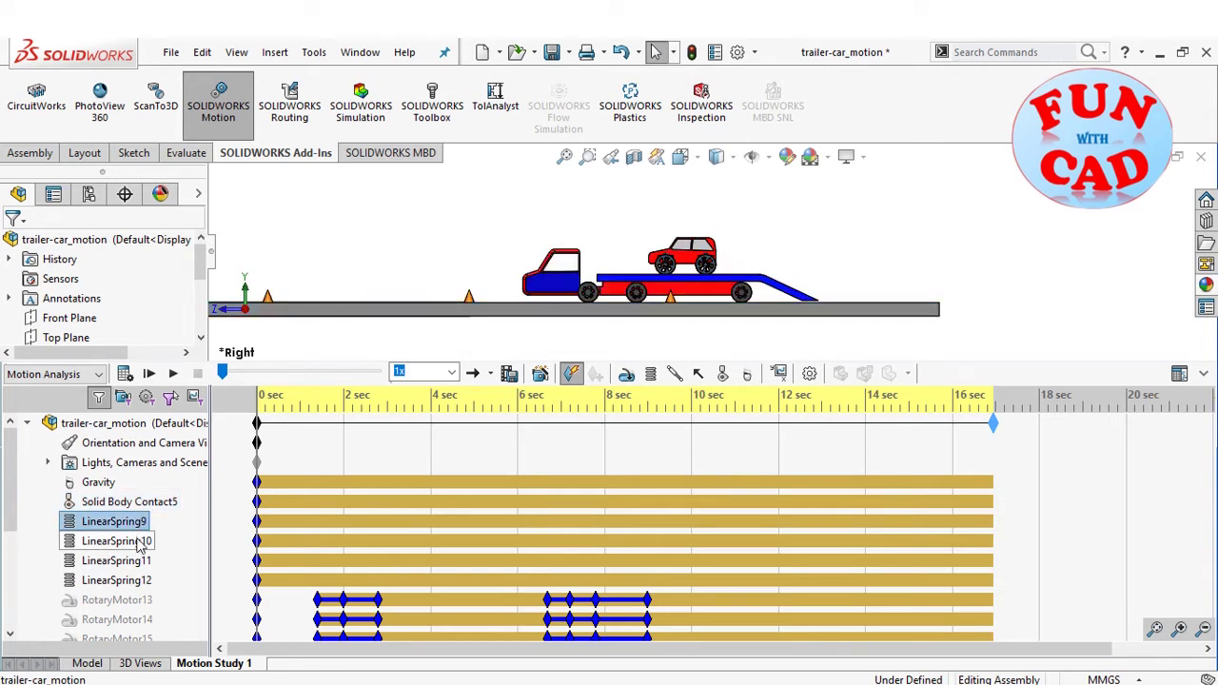
Scroll down the MotionManager tree and inspect Solid Body Contact6's bodies
scroll(179, 550, down, 2)
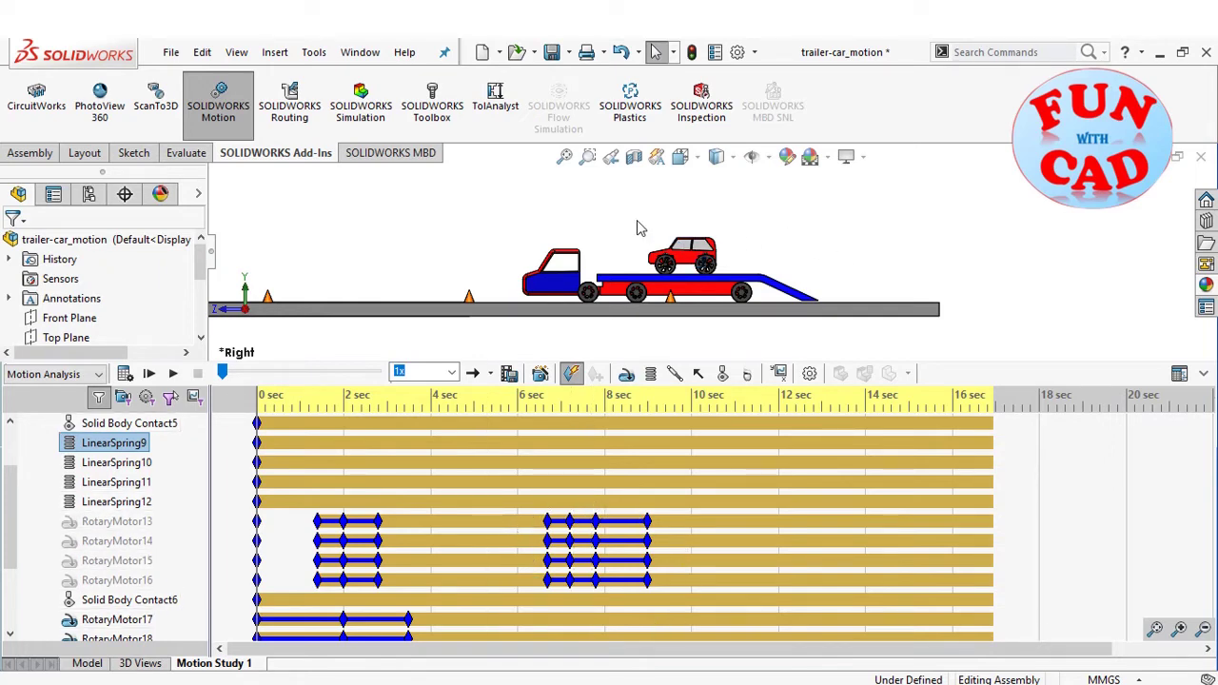
scroll(208, 552, down, 1)
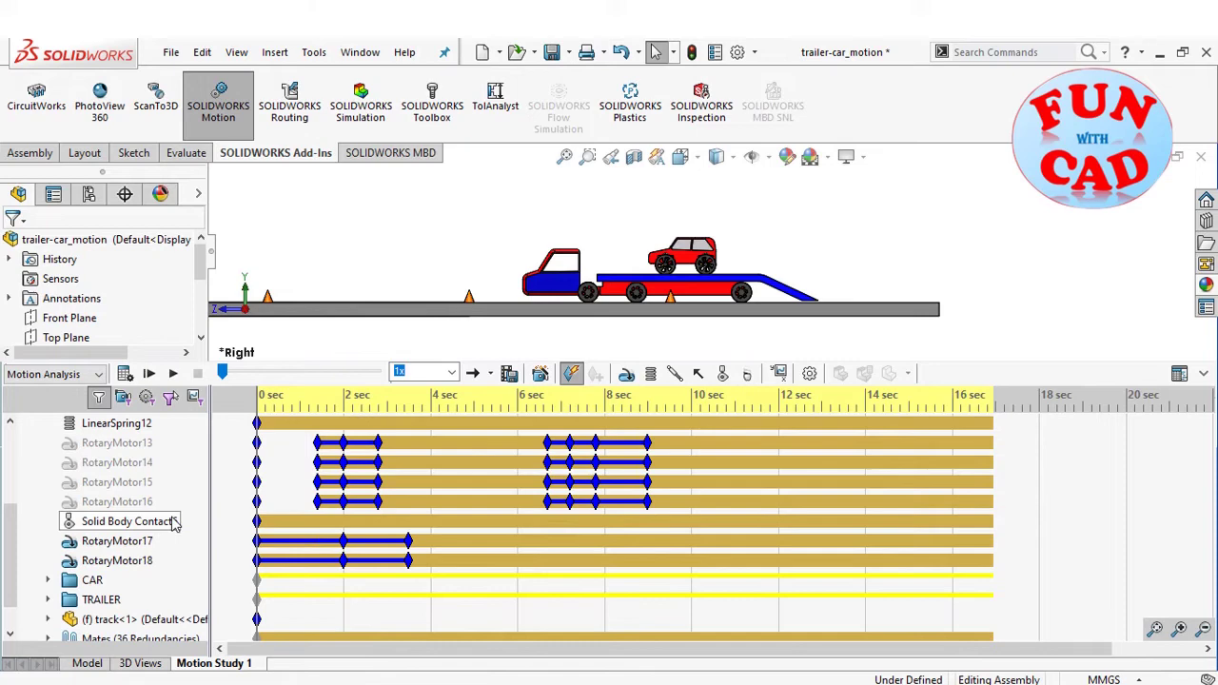
click(134, 522)
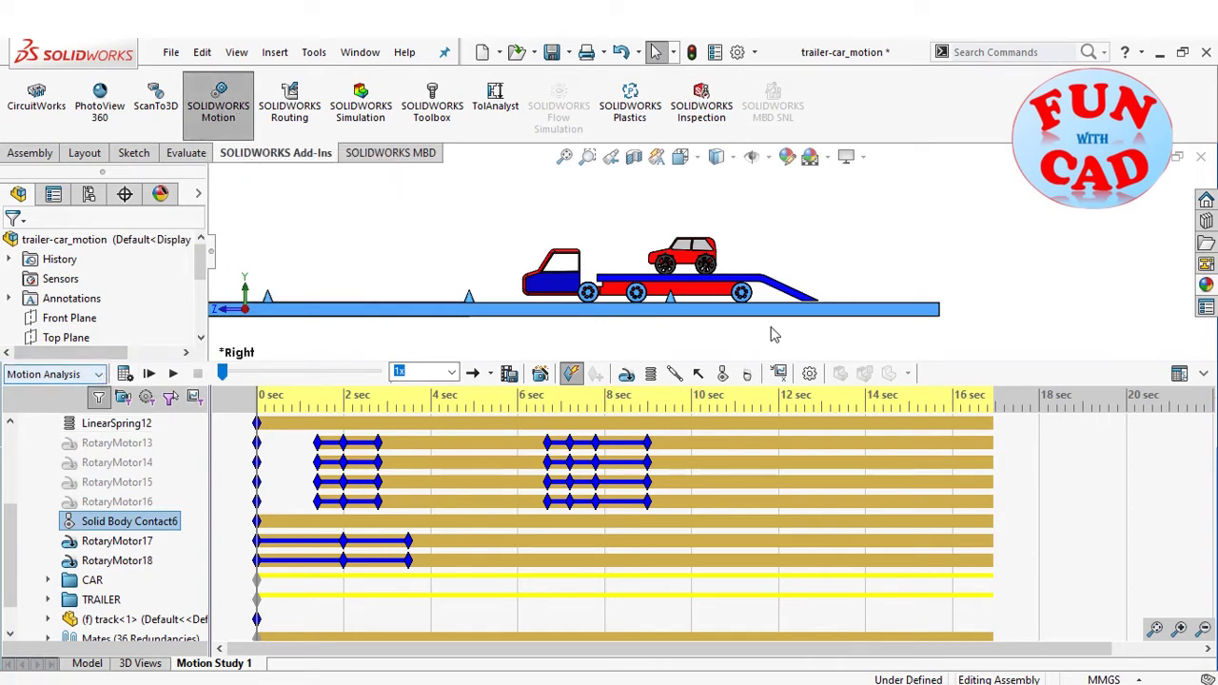
Collapse the timeline, fit the assembly, clear the selection and zoom out to show the road
click(1202, 377)
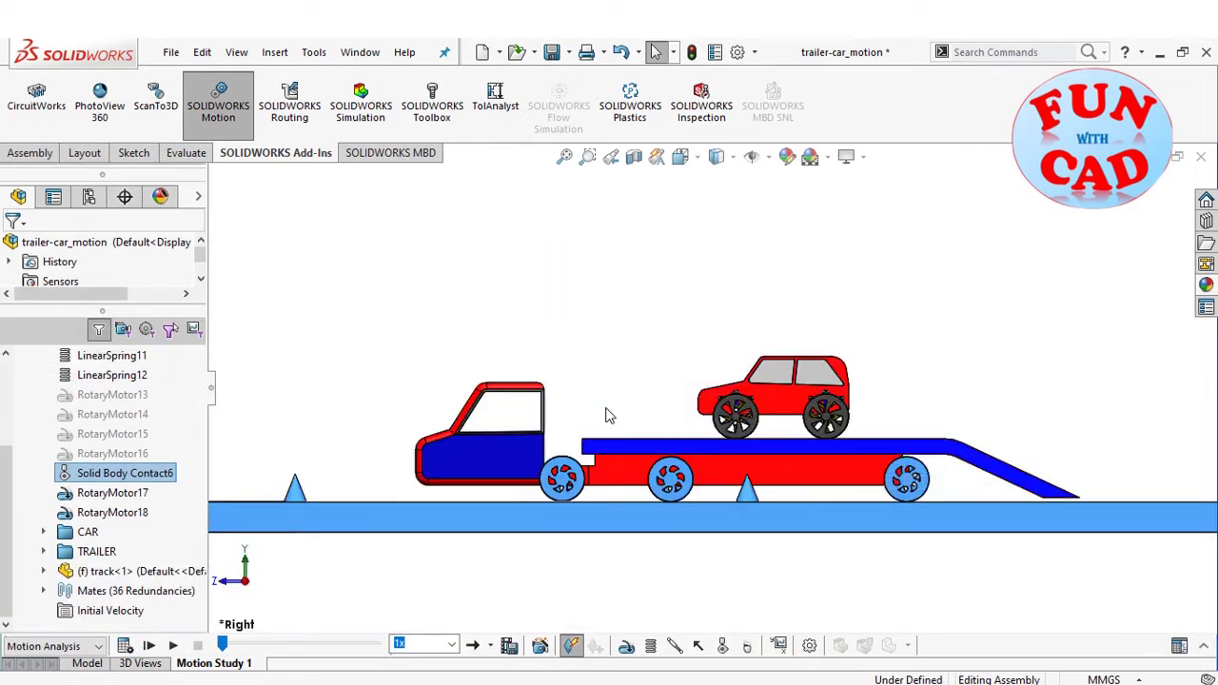
key(f)
click(331, 393)
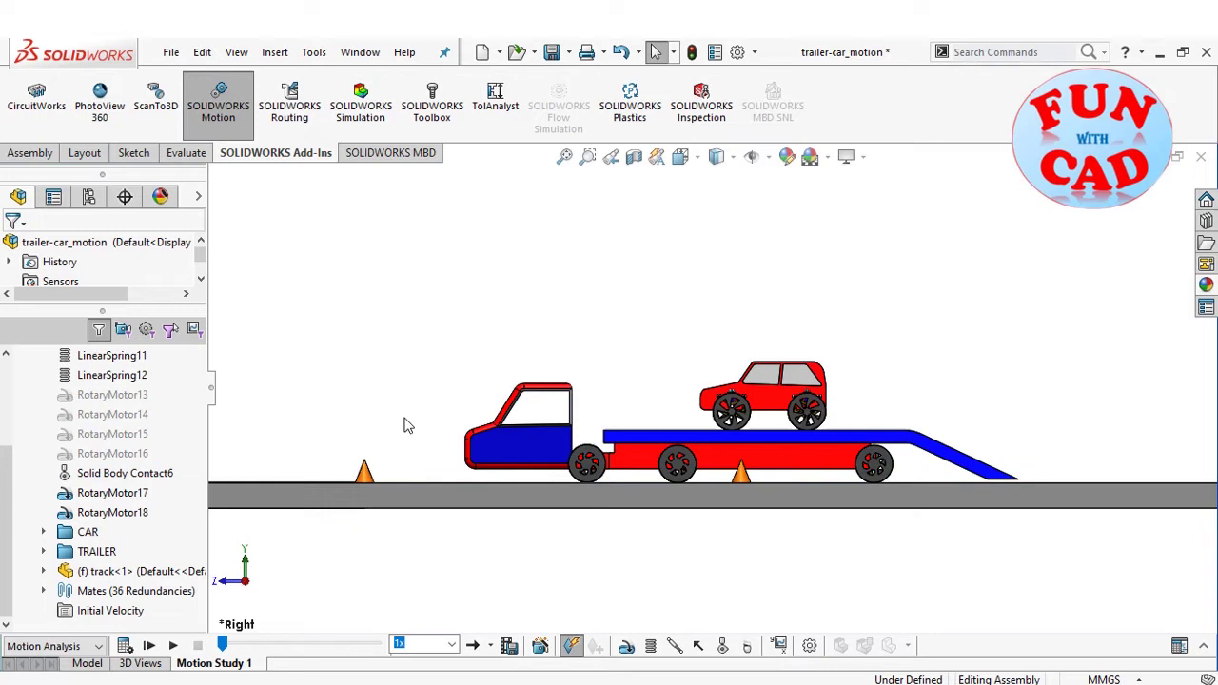
key(z)
scroll(371, 399, down, 1)
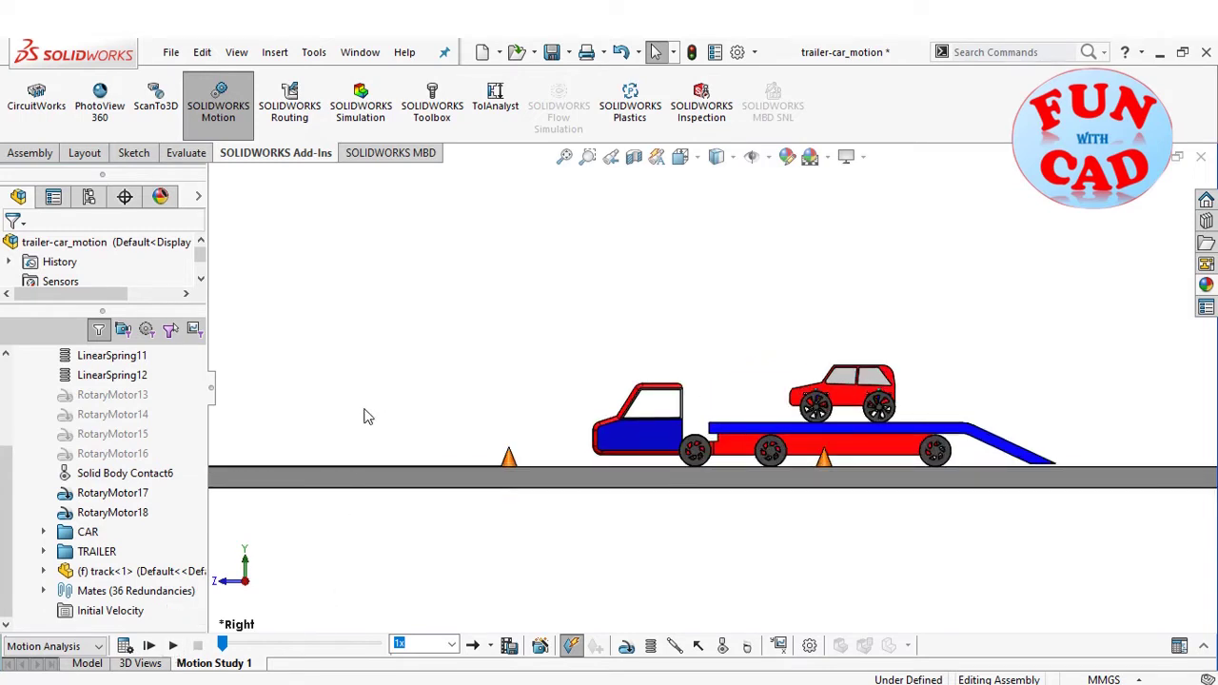
key(z)
Play Motion Study 1, panning to keep the truck, trailer and car in frame
click(173, 646)
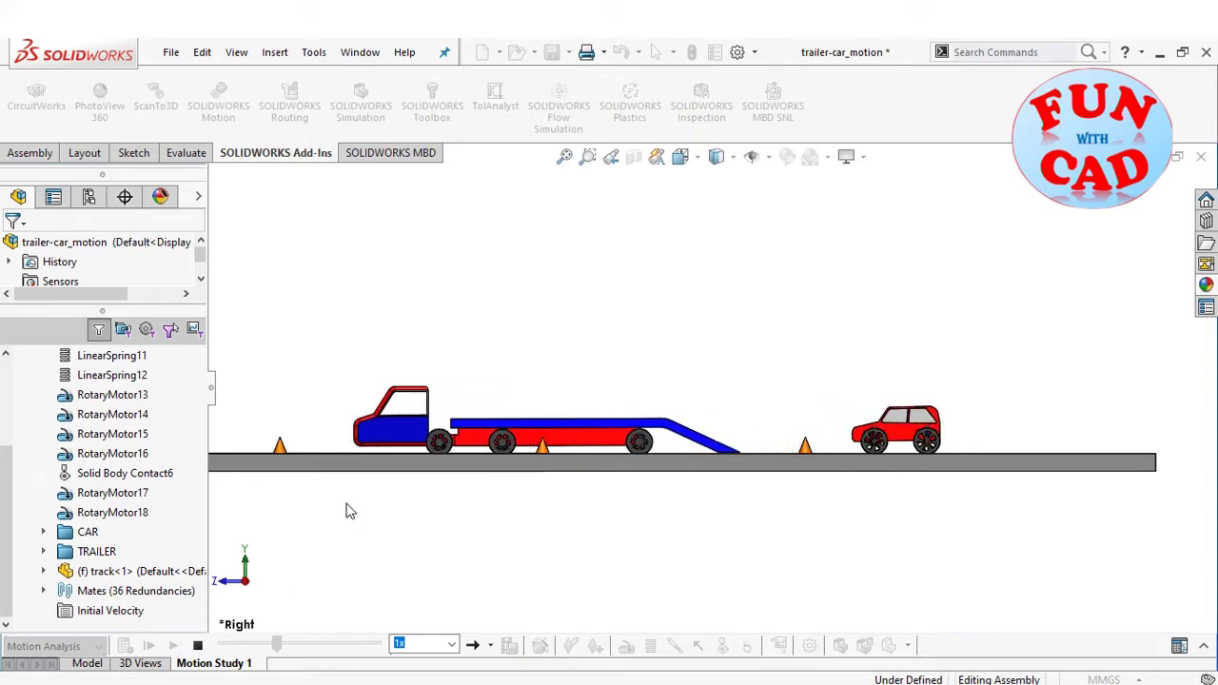
ctrl+middle_drag(345, 513, 574, 536)
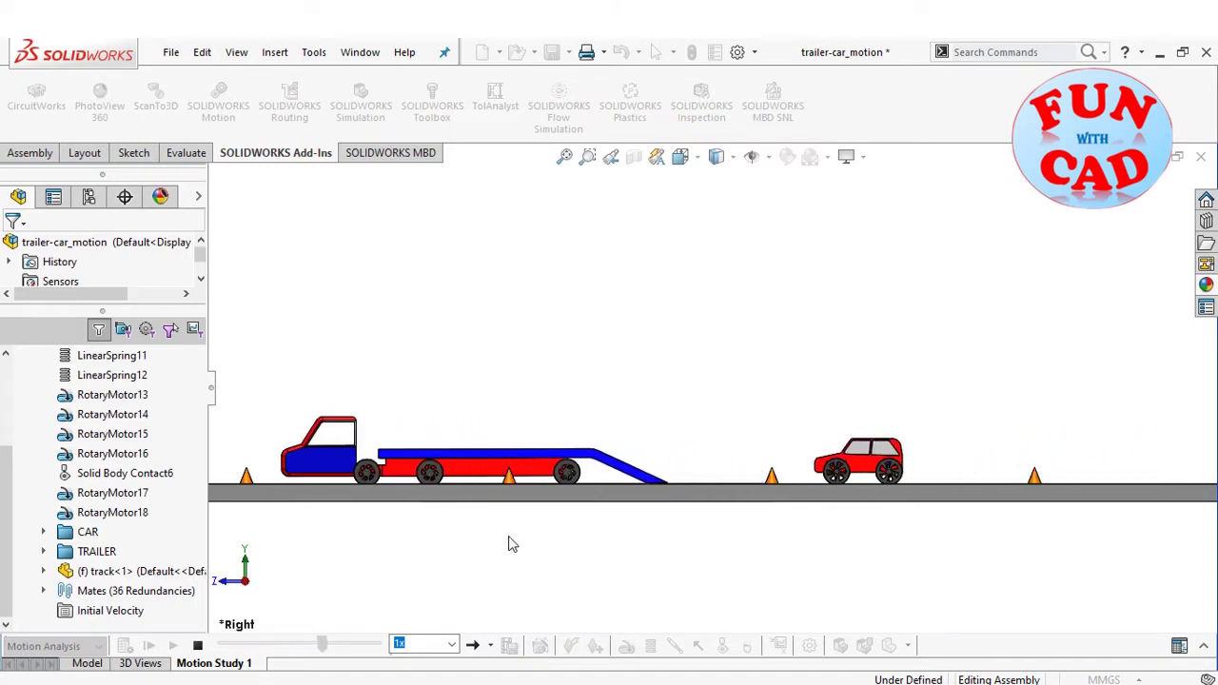
ctrl+middle_drag(439, 536, 737, 545)
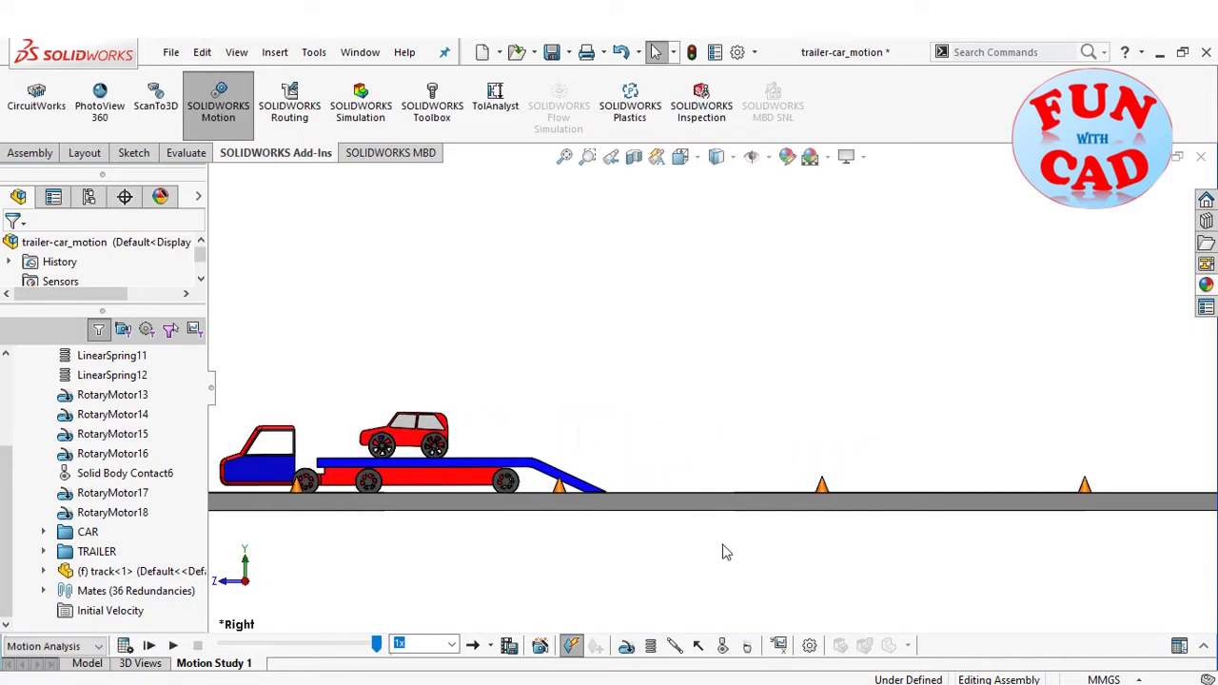
Rewind the animation, set playback speed to 0.5x and play it
click(218, 644)
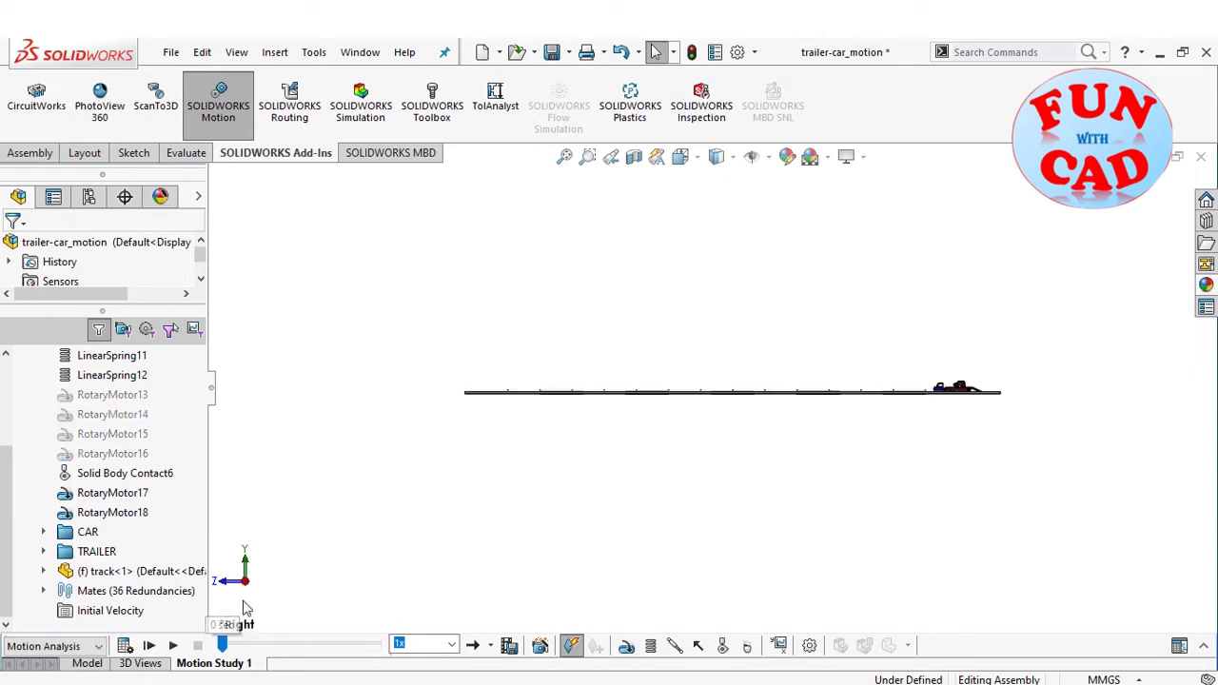
scroll(942, 407, down, 6)
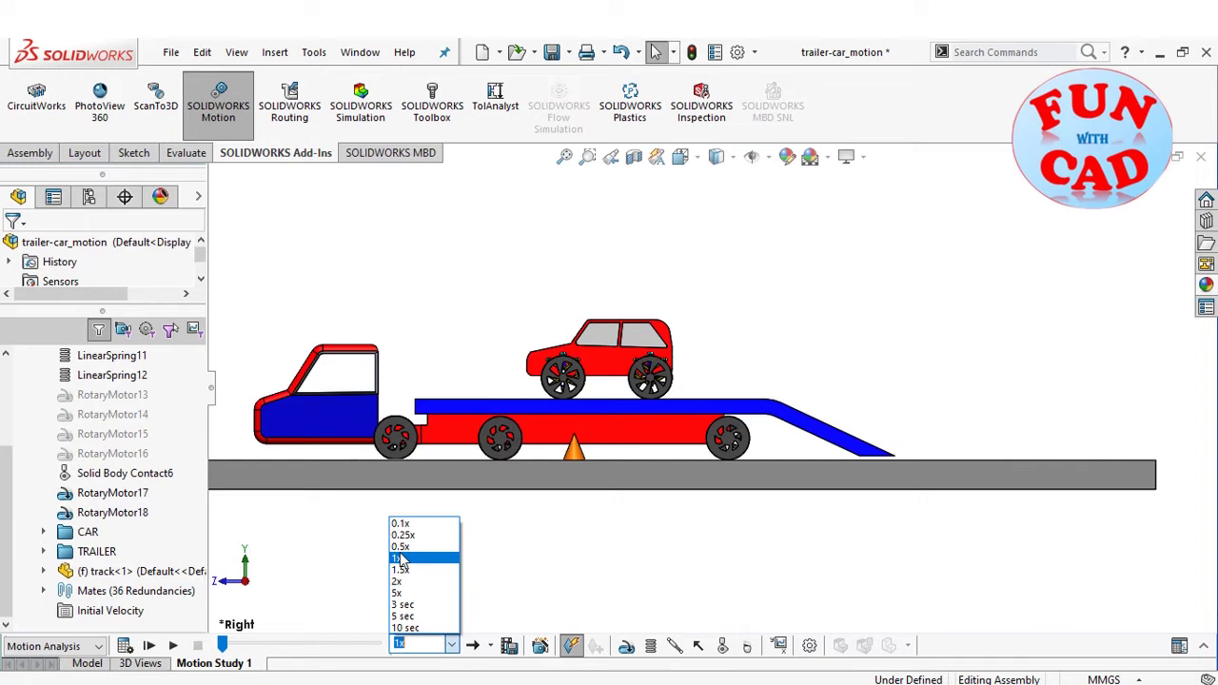
click(404, 548)
click(172, 646)
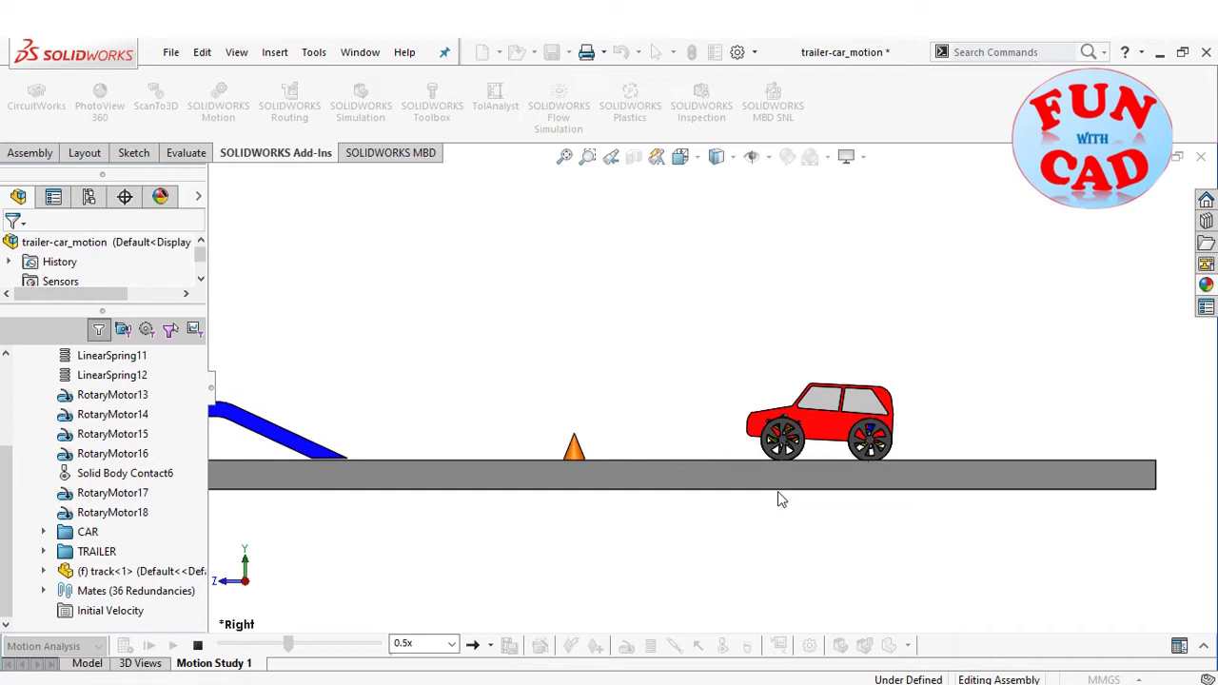
Stop and resume playback repeatedly, panning to bring the trailer and truck cab into view
click(198, 646)
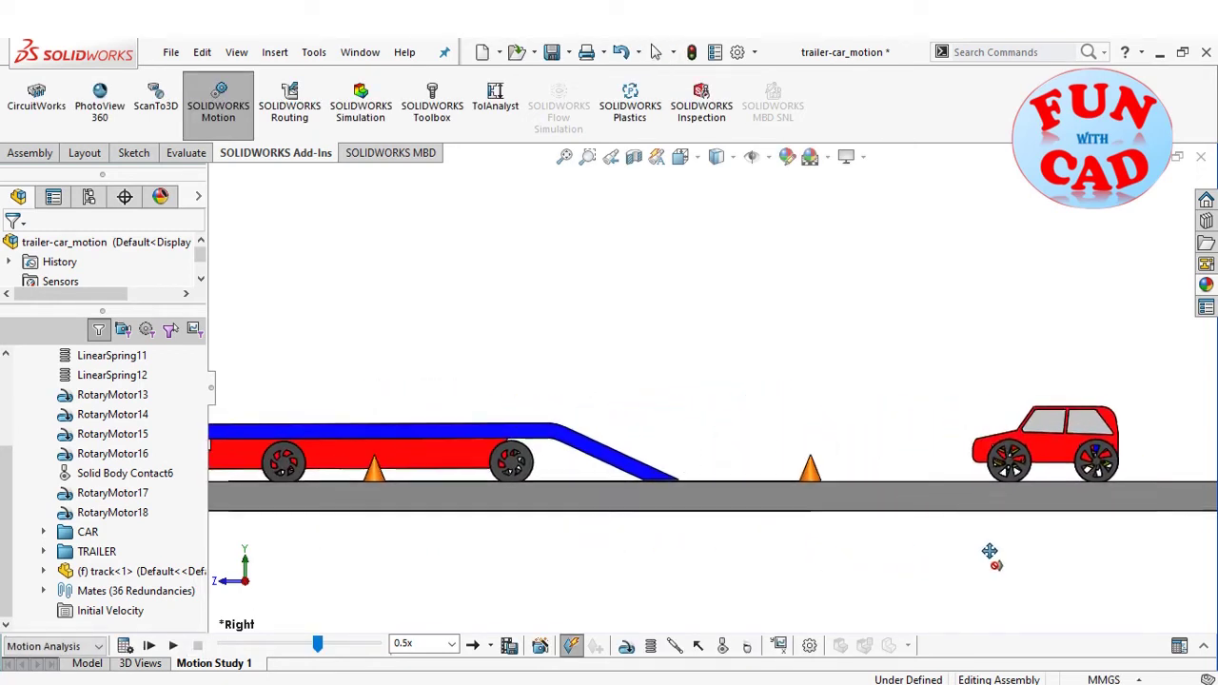
ctrl+middle_drag(990, 552, 1064, 564)
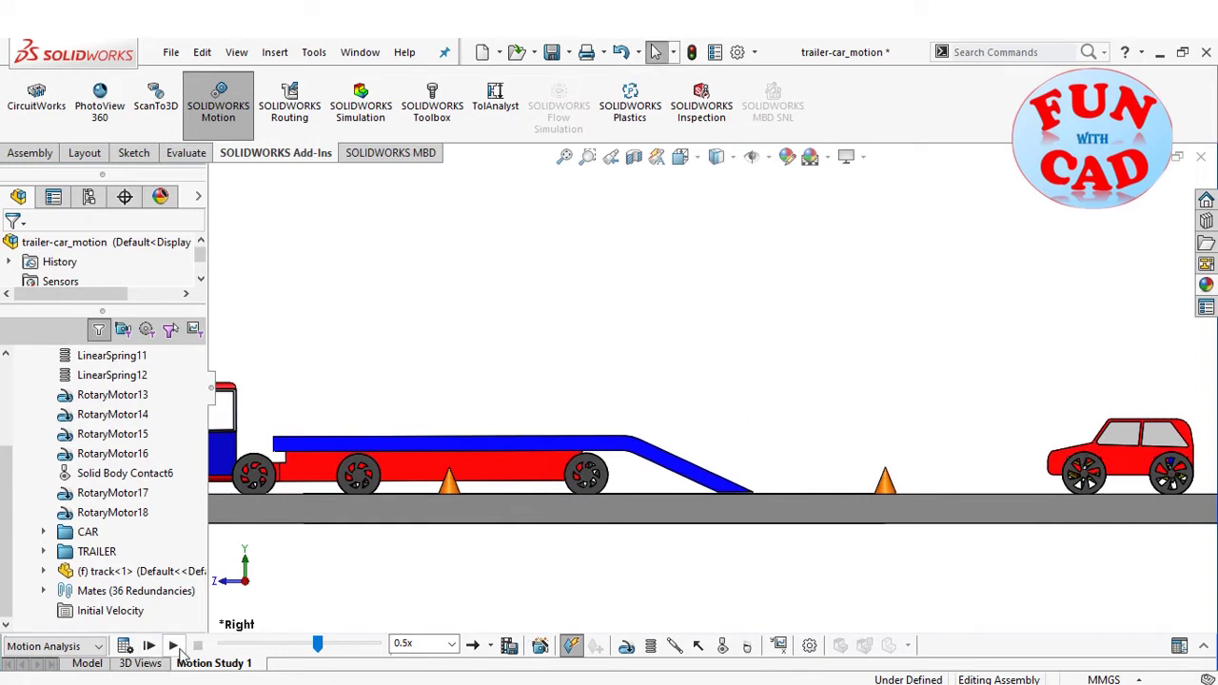
click(175, 646)
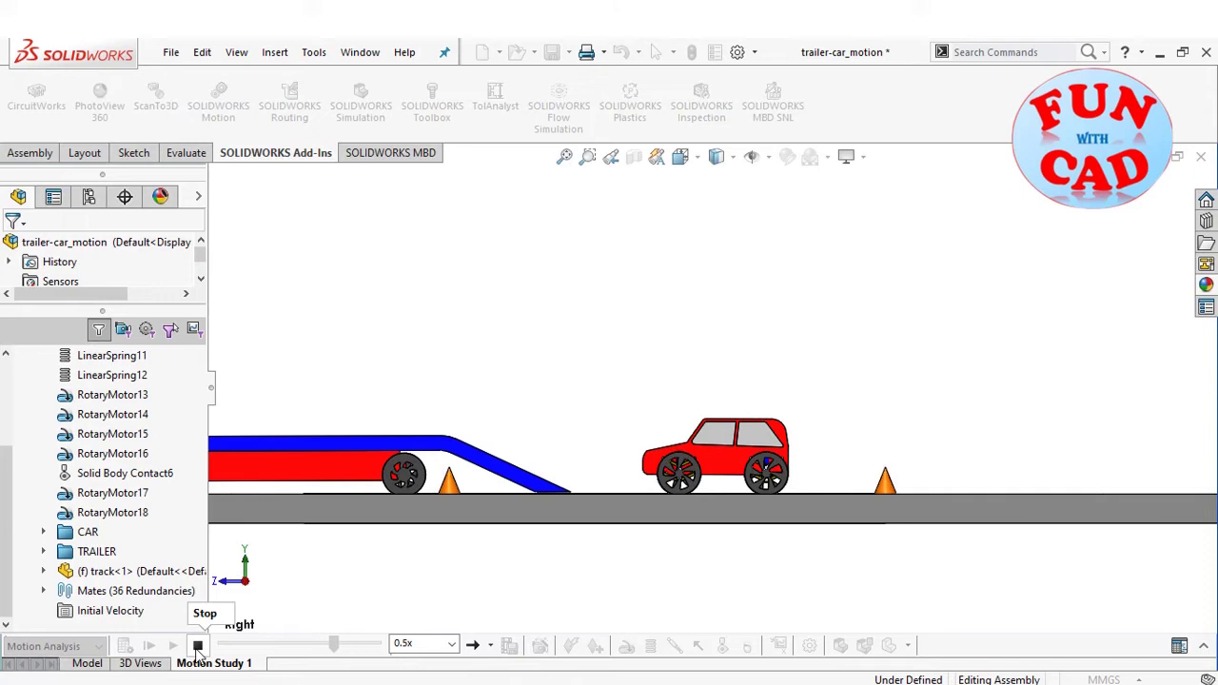
click(197, 646)
ctrl+middle_drag(396, 585, 689, 585)
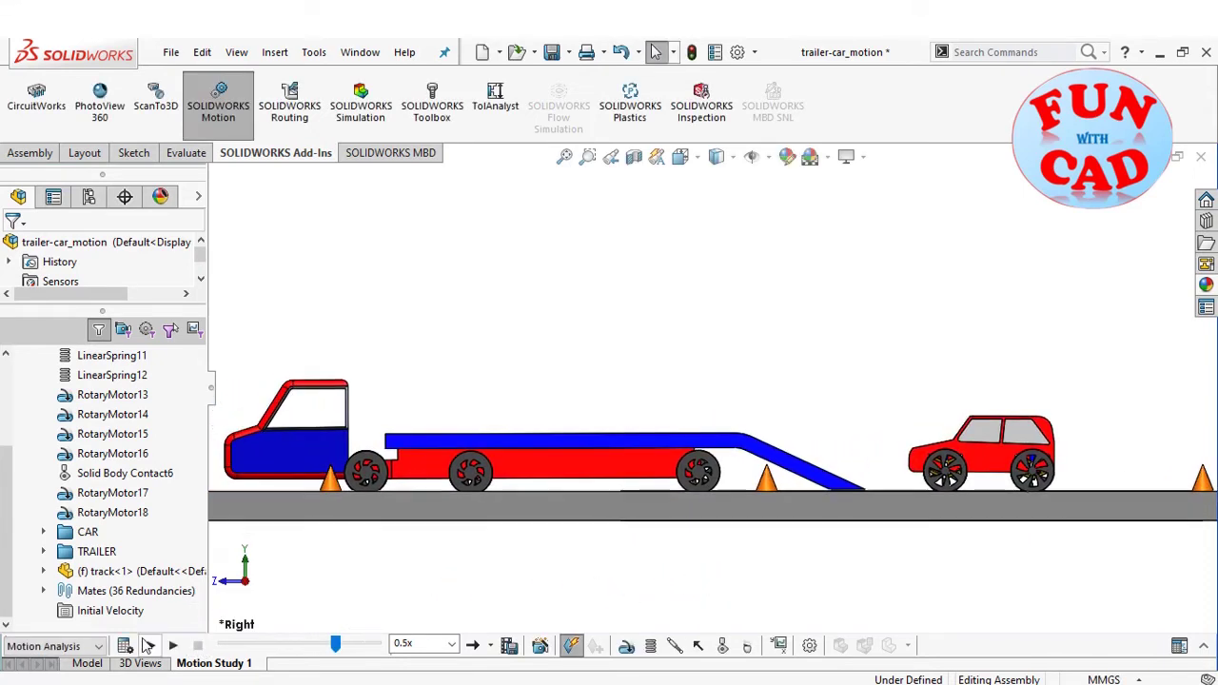
click(174, 646)
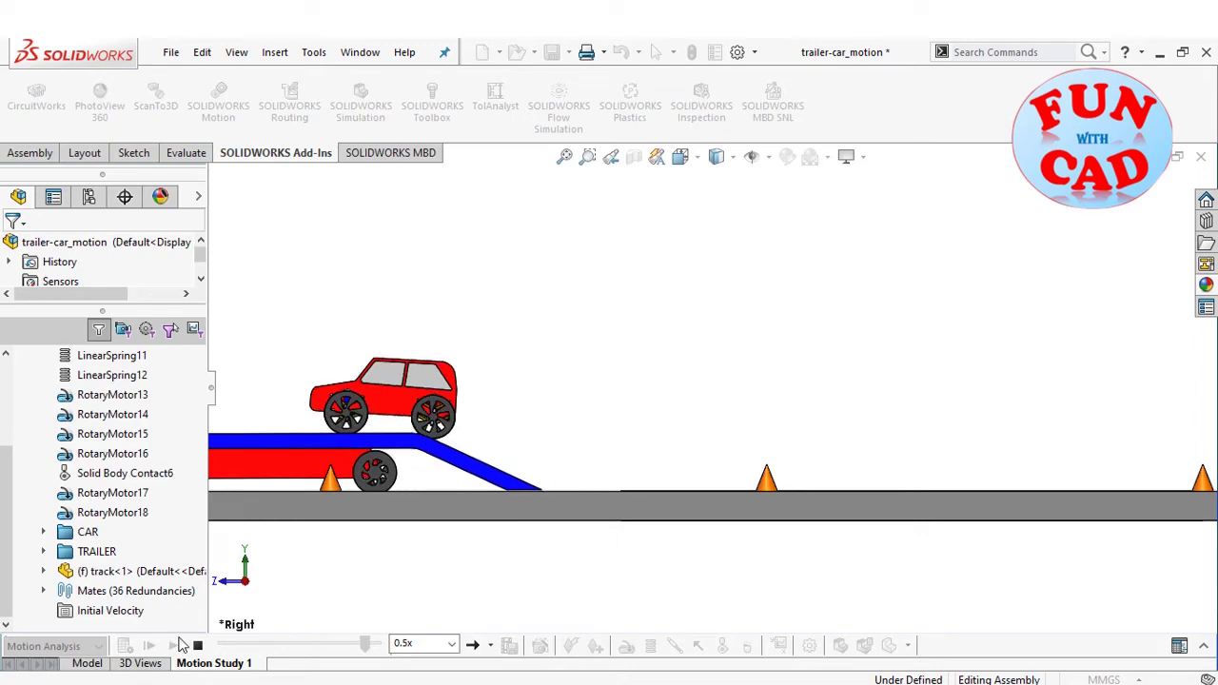
click(198, 646)
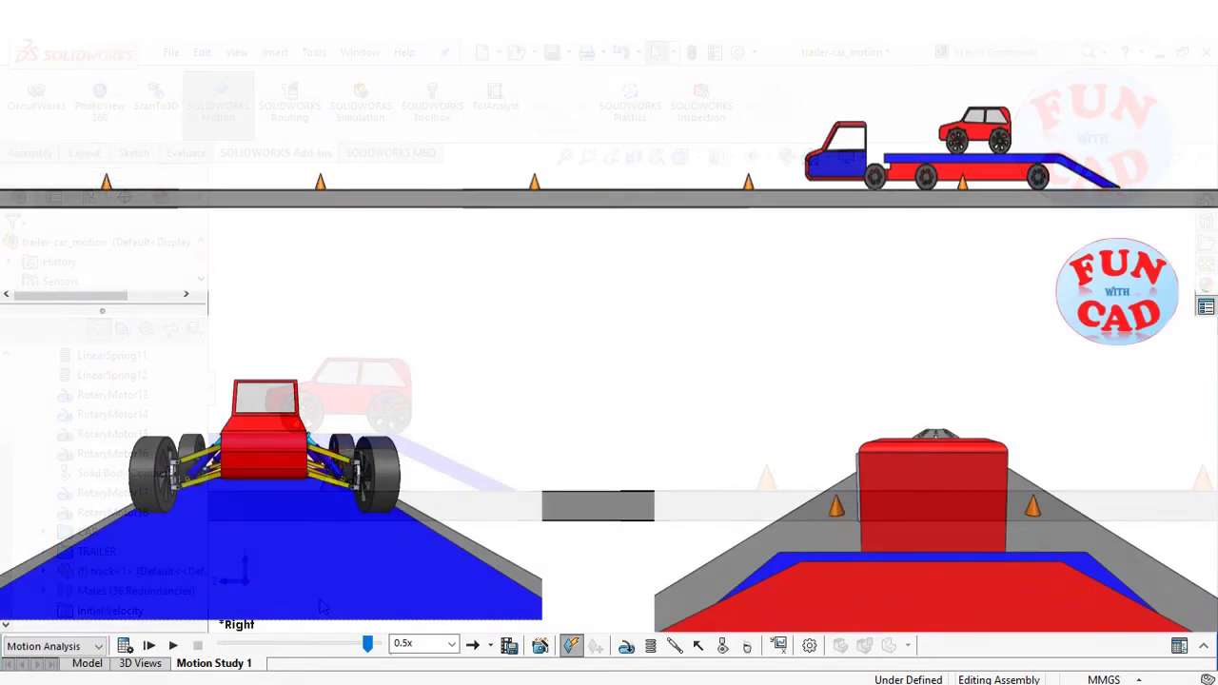